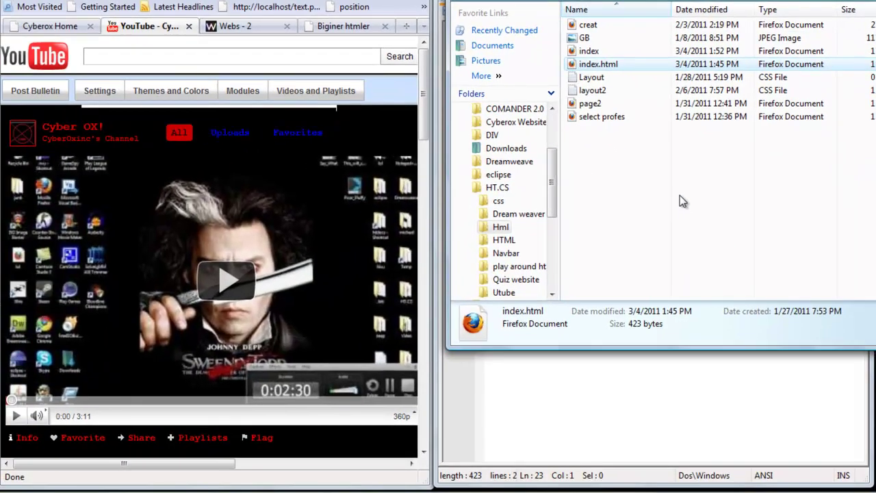
Step: Bring the index.html source forward in the text editor and review its code, from the head to the links and image
left_click(608, 355)
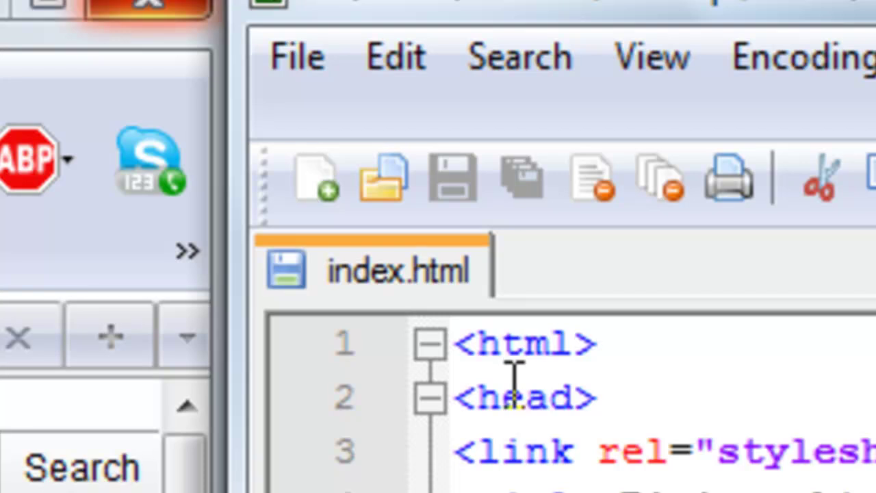
left_click(295, 61)
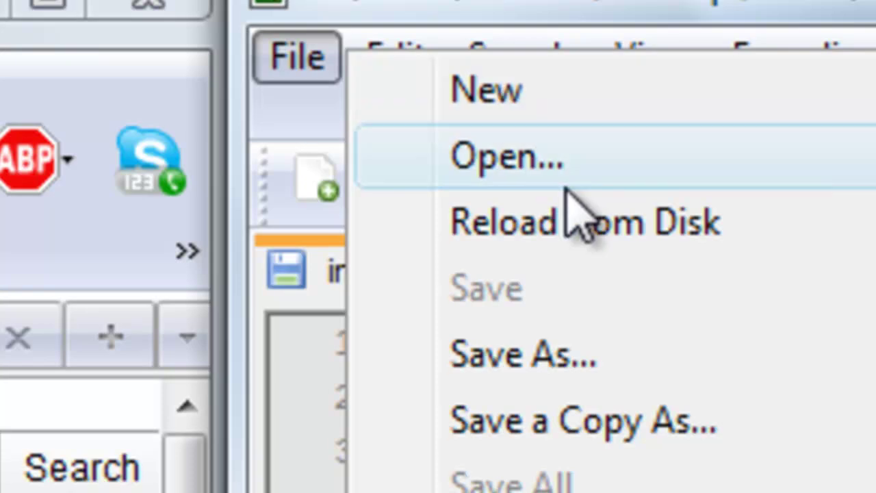
left_click(295, 58)
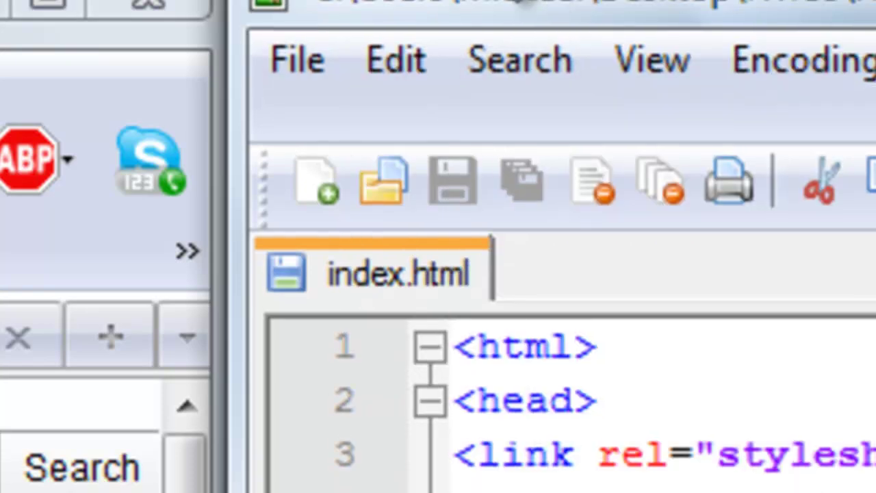
left_click(261, 74)
left_click(597, 381)
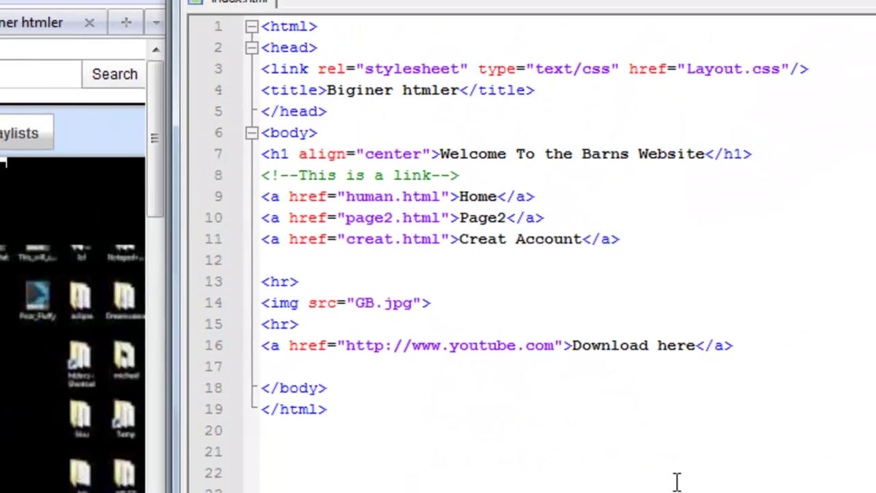
left_click(675, 485)
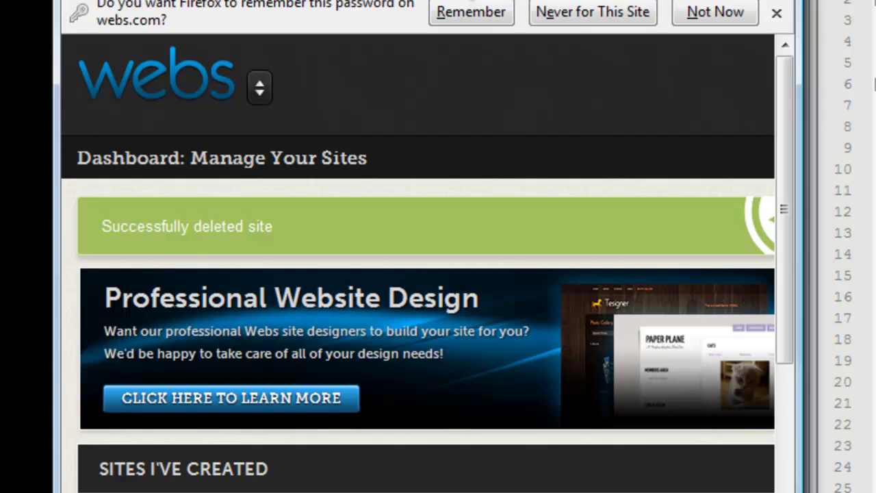
Step: Switch to the Webs dashboard in the browser and start creating a new site
scroll(417, 342, "right", 5)
scroll(417, 343, "left", 5)
scroll(417, 343, "right", 5)
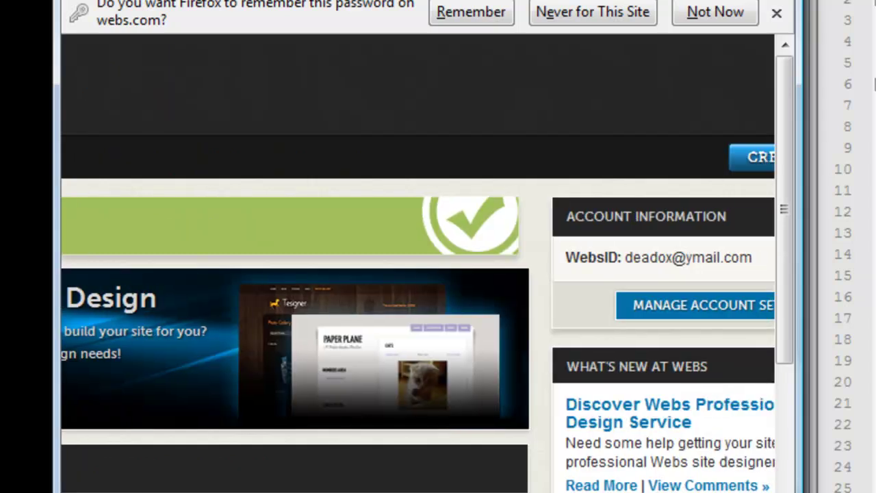
scroll(418, 342, "right", 3)
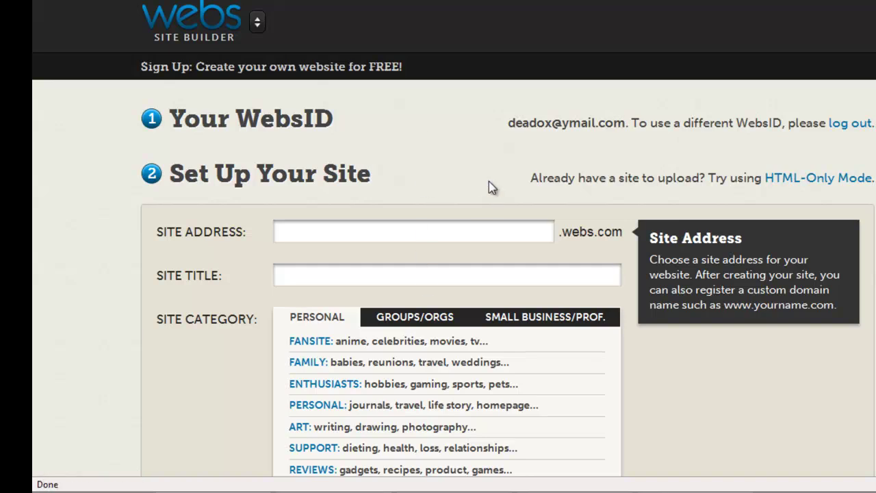
Step: Look through the sign-up form and its templates, and switch the site setup to HTML-Only Mode
scroll(489, 184, "down", 12)
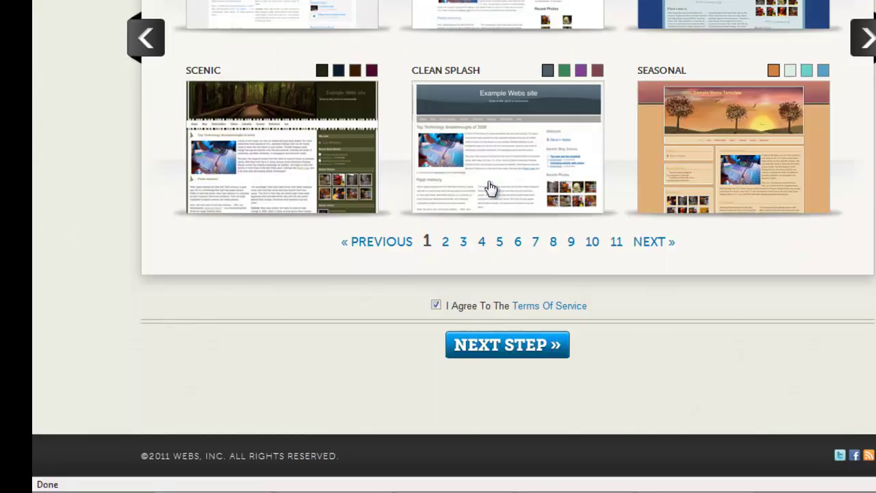
scroll(489, 183, "up", 4)
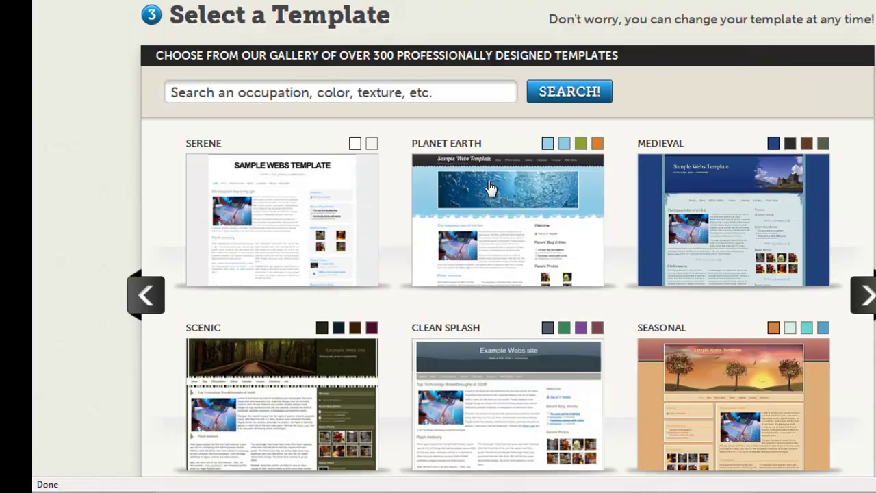
left_click(490, 188)
scroll(488, 179, "up", 8)
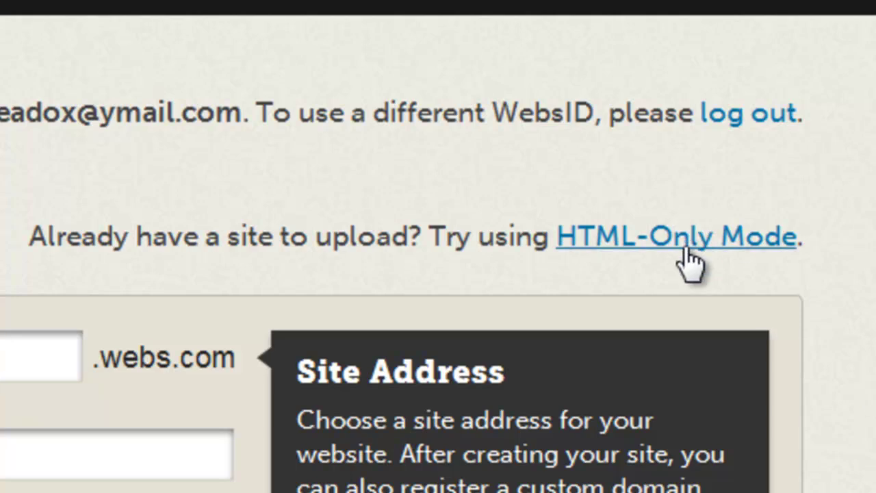
left_click(690, 261)
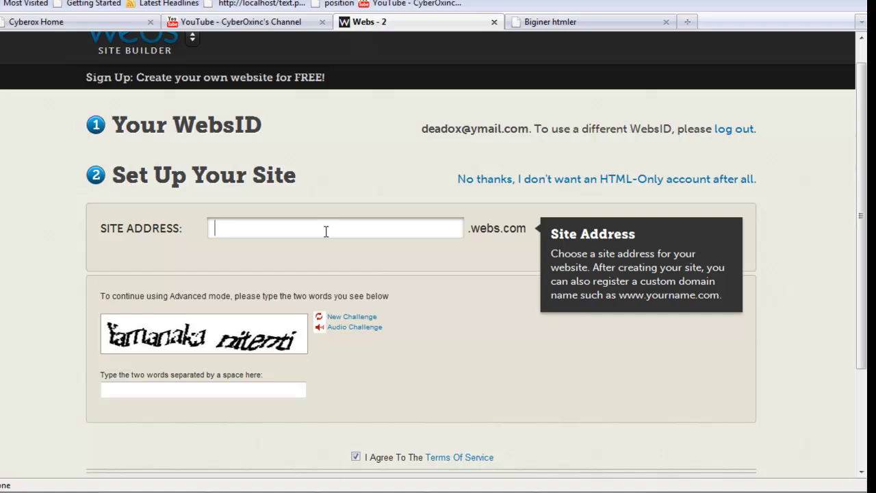
Step: Try godblessusall as the site address, and shorten it to godblessus
type("godblessusall")
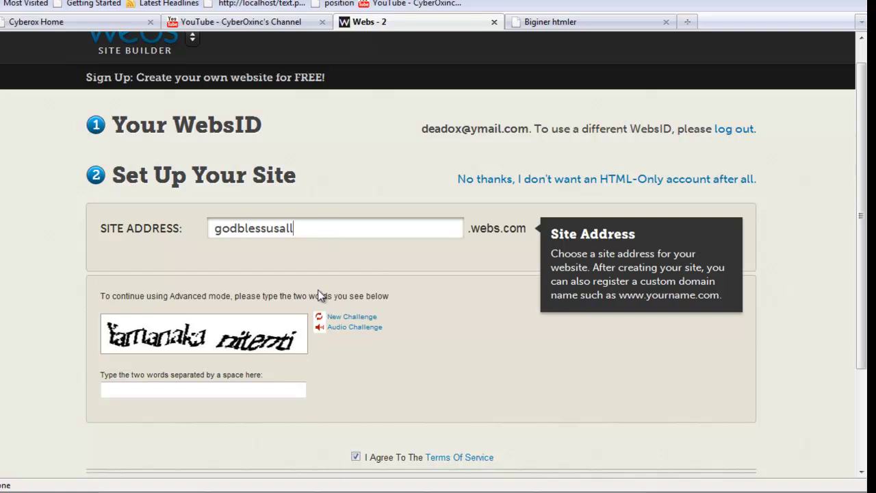
left_click(244, 384)
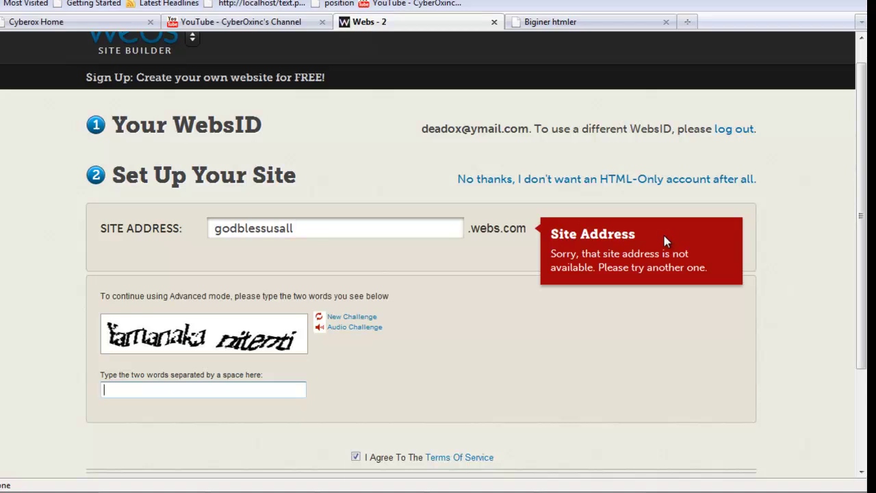
left_click(305, 226)
key("BackSpace")
key("BackSpace")
key("BackSpace")
key("BackSpace")
key("BackSpace")
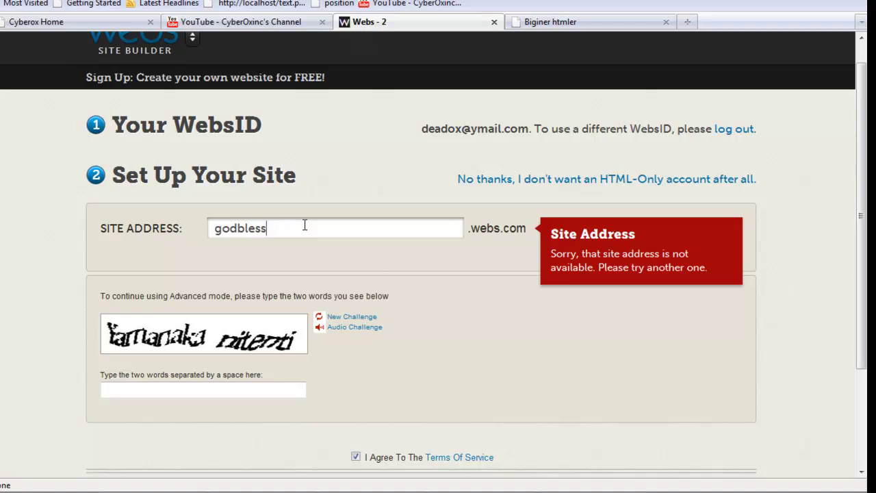
type("us")
Step: Enter the two verification words from the challenge image and submit the site setup
left_click(218, 387)
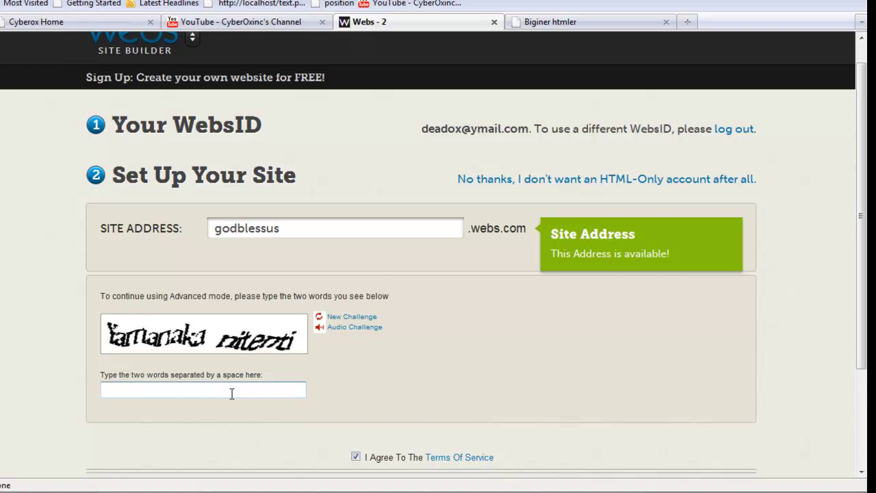
type("y")
key("BackSpace")
type("Y")
type("a")
type("m")
type("ana")
type("ka ")
type("nit")
type("enti")
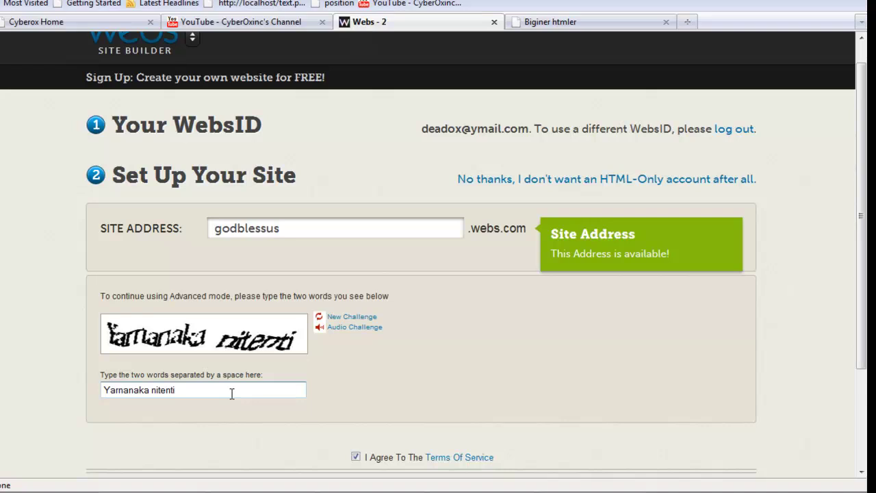
scroll(419, 316, "down", 3)
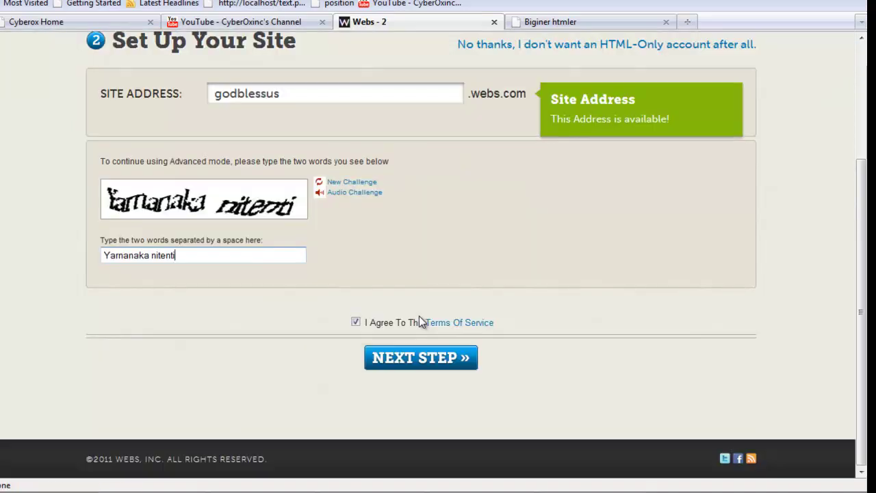
left_click(416, 362)
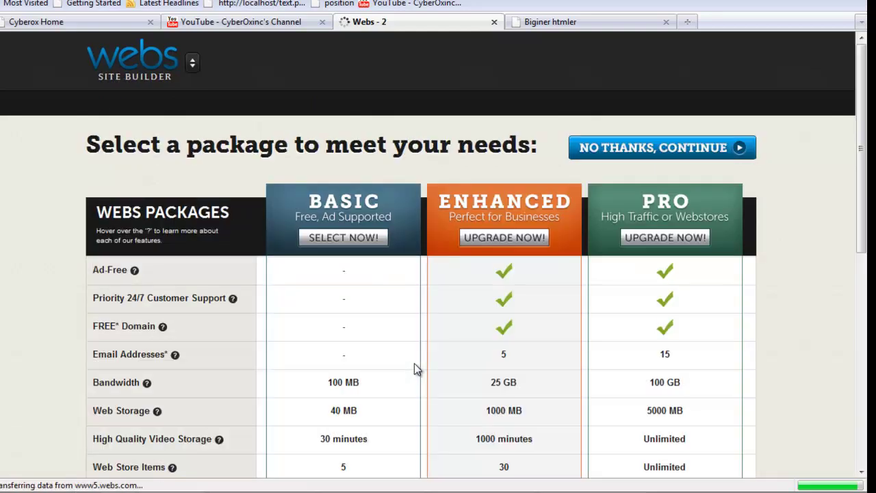
Step: Compare the Basic, Enhanced and Pro packages and select the free, ad-supported Basic package
scroll(414, 363, "down", 5)
scroll(414, 363, "up", 4)
scroll(414, 364, "up", 2)
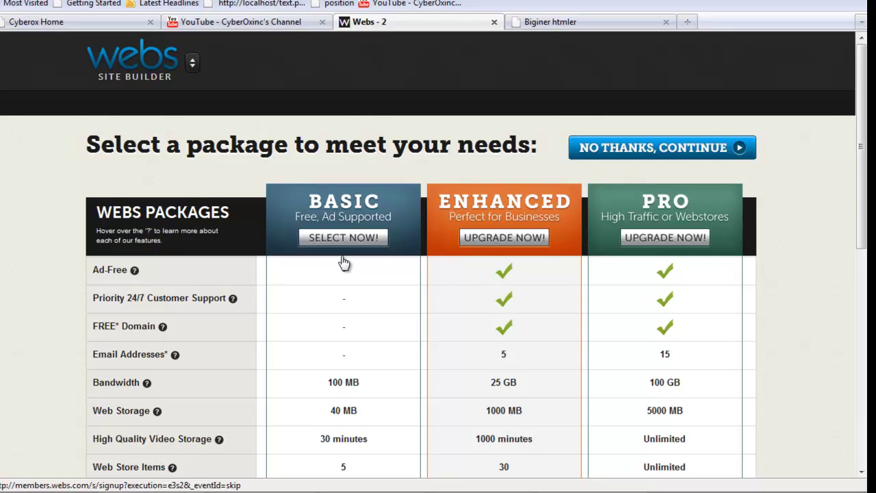
scroll(344, 263, "down", 8)
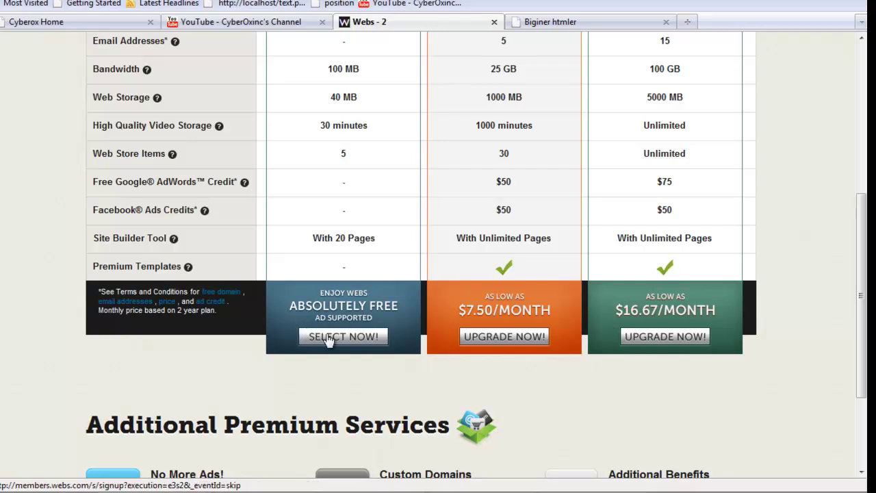
scroll(329, 341, "up", 3)
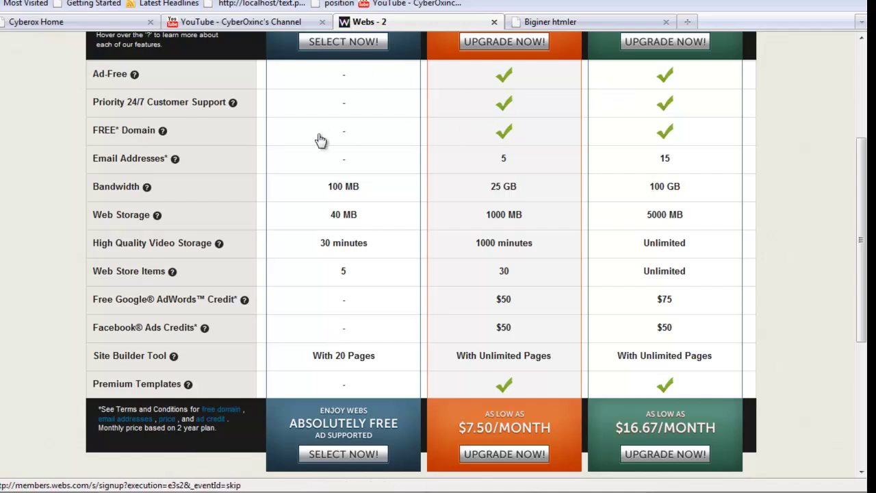
scroll(320, 141, "up", 4)
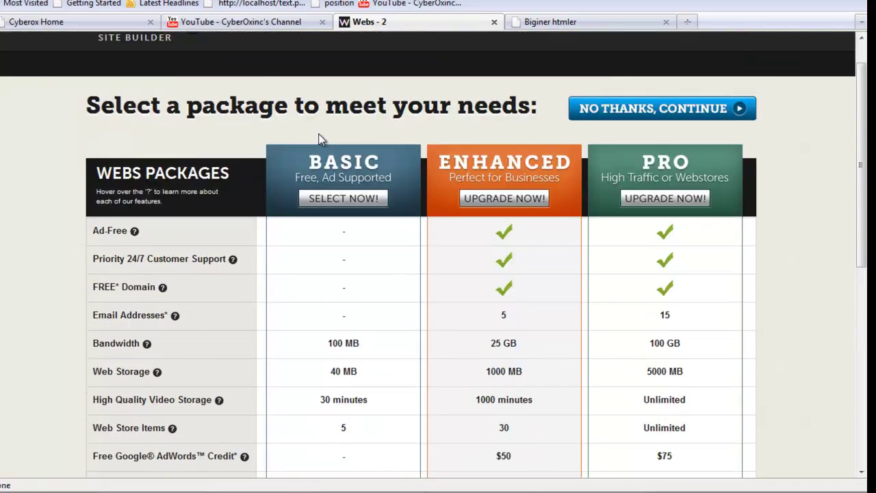
scroll(319, 140, "down", 10)
scroll(320, 141, "up", 2)
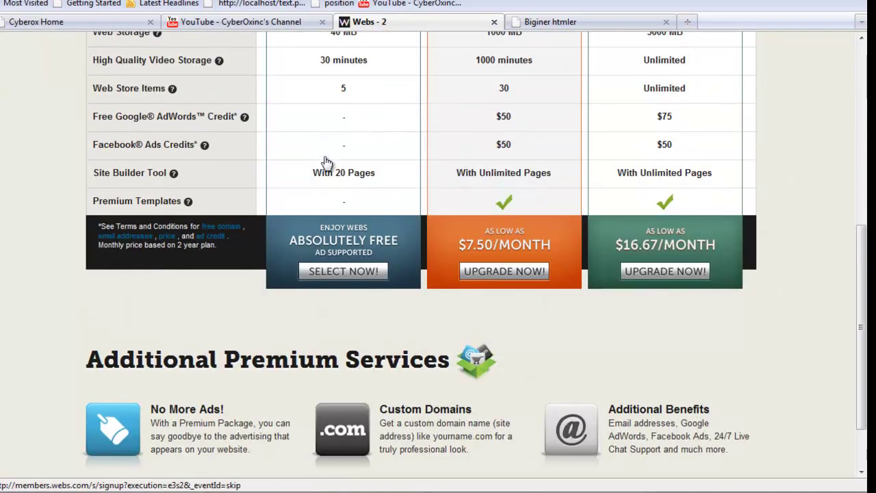
left_click(345, 271)
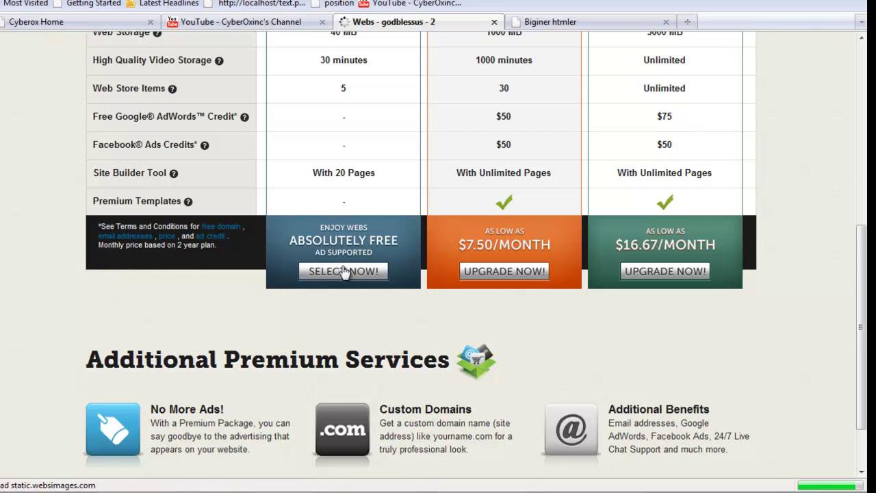
left_click(343, 272)
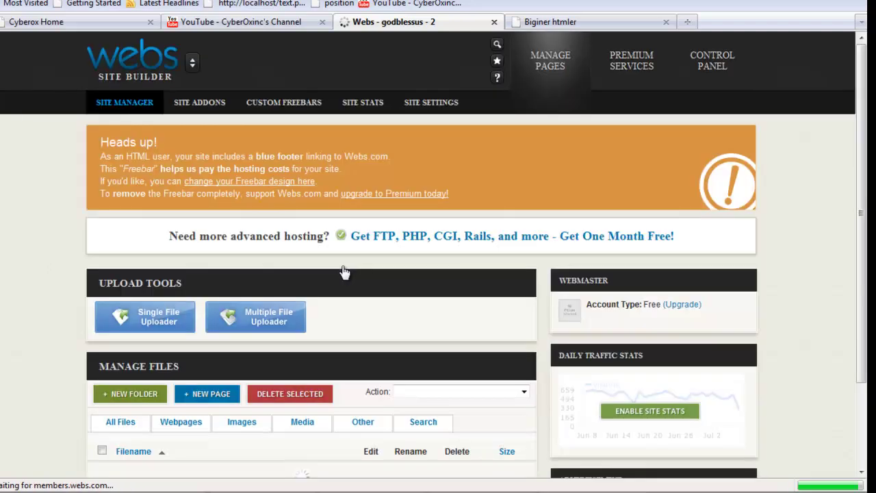
Step: Delete the default index.htm file from the site's file list
scroll(345, 273, "down", 3)
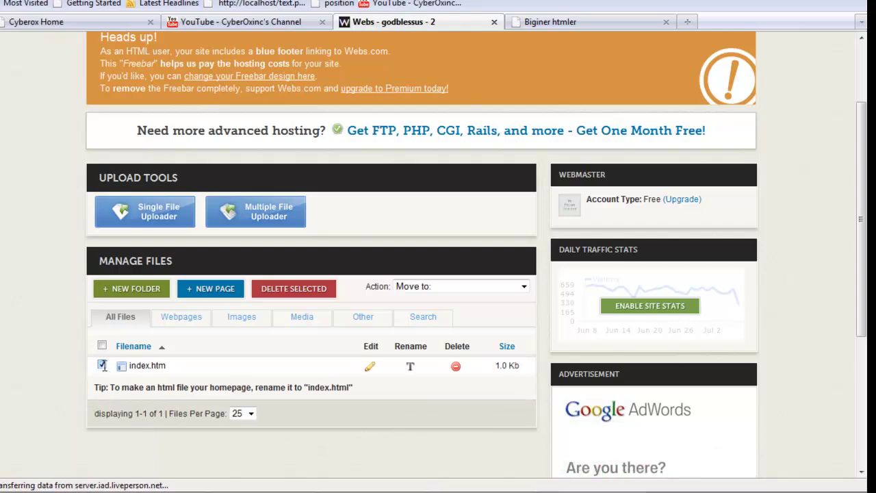
left_click(102, 366)
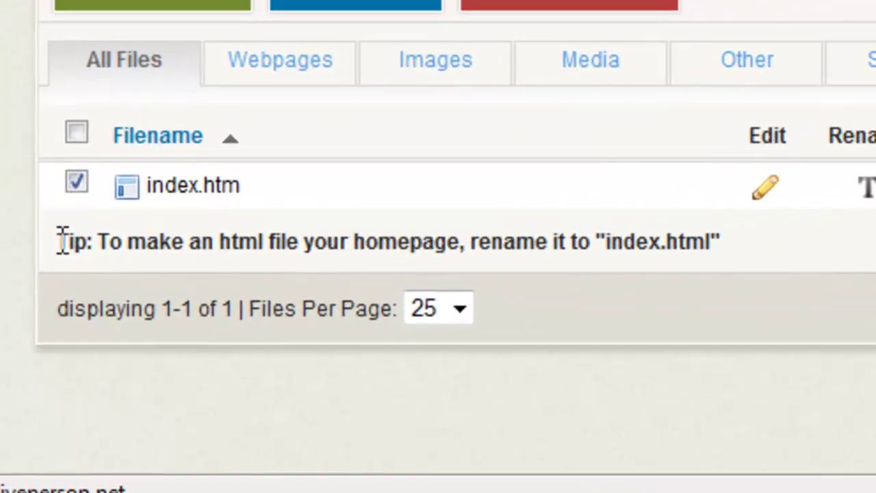
left_click_drag(153, 281, 252, 274)
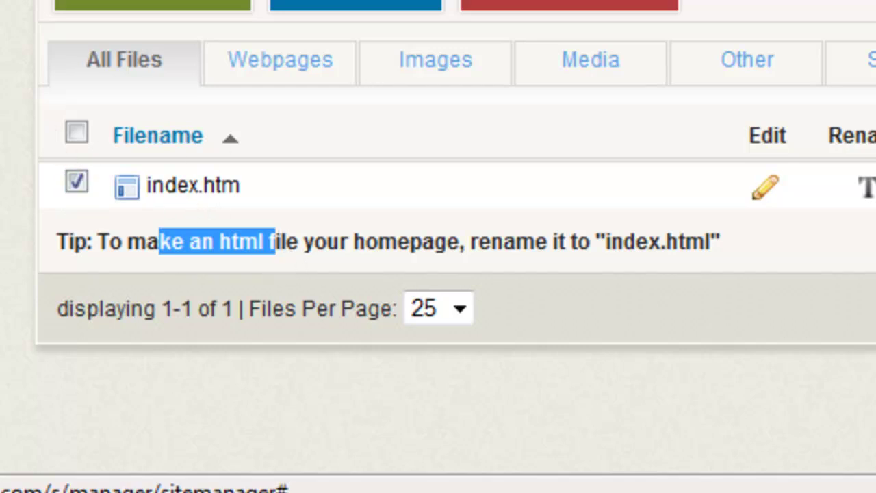
left_click(654, 2)
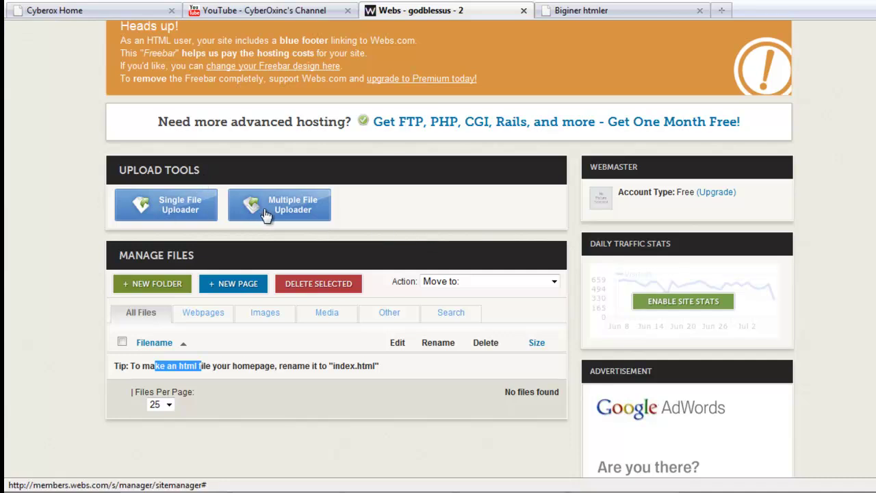
Step: Try to upload index.html from the Hml folder with the Single File Uploader
left_click(184, 214)
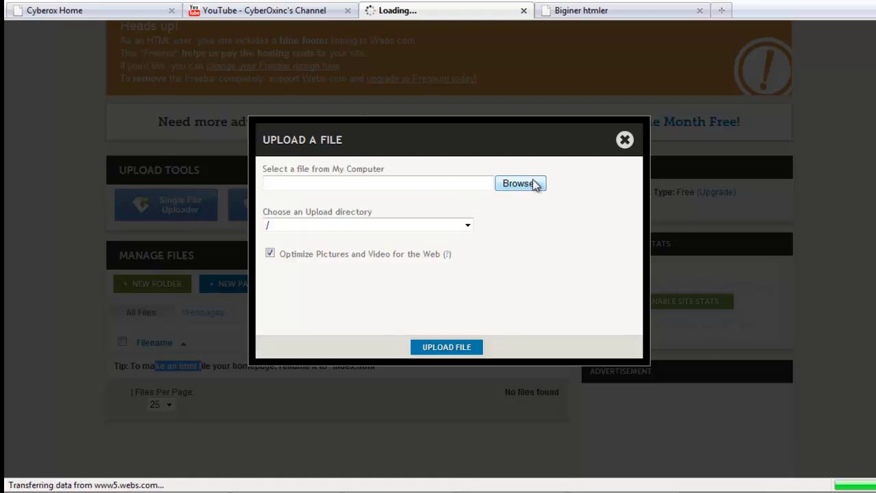
left_click(534, 185)
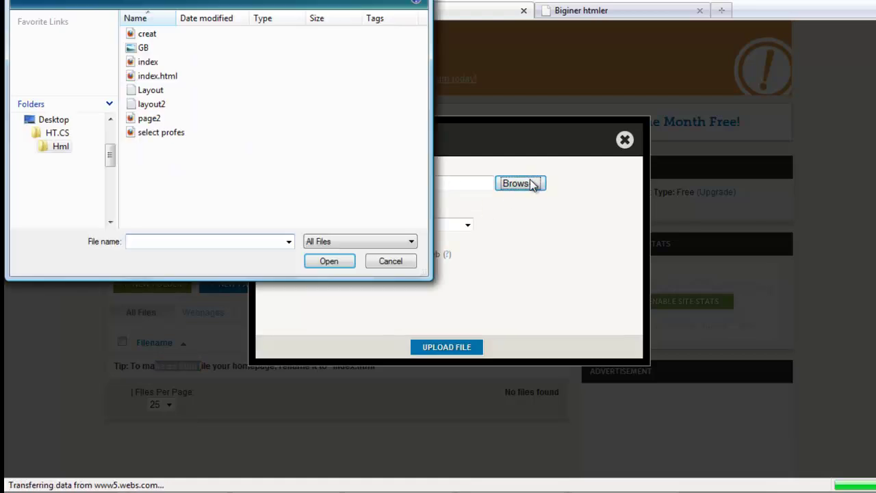
left_click(153, 66)
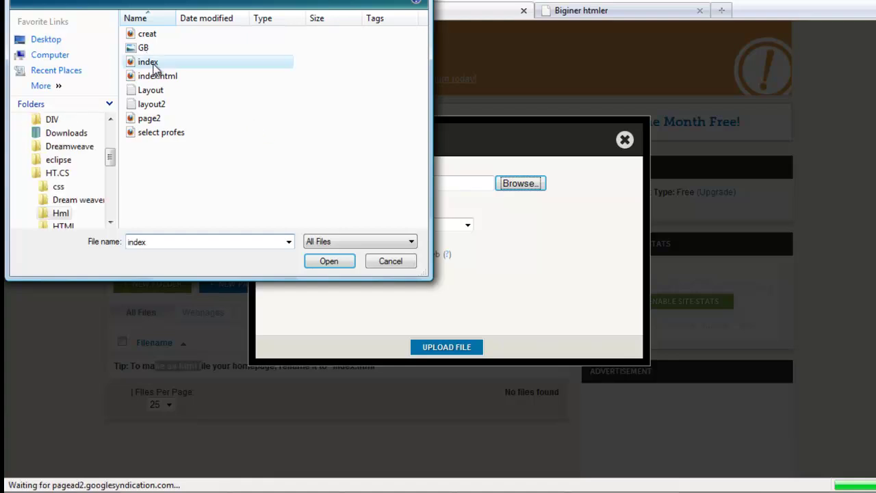
left_click(342, 267)
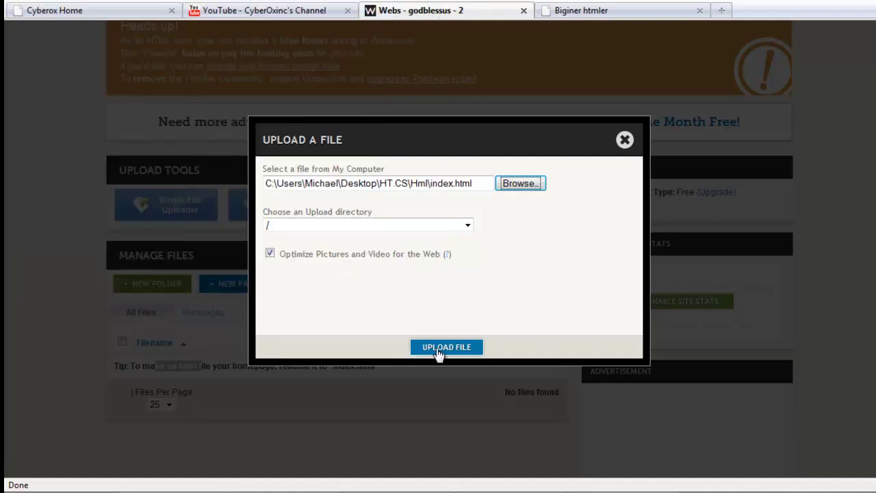
left_click(438, 349)
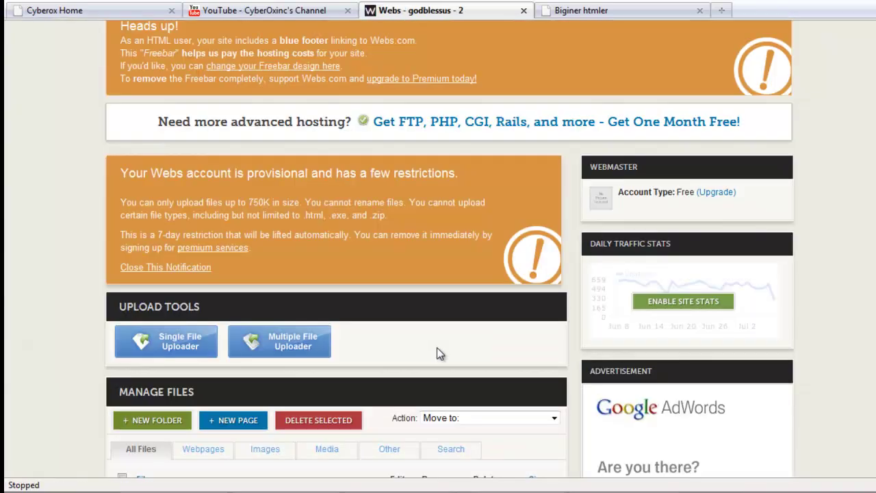
scroll(437, 353, "down", 2)
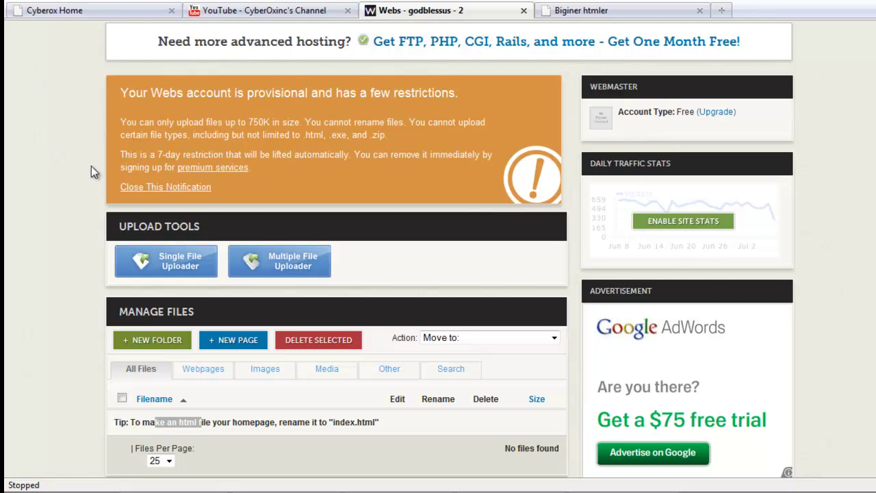
Step: Review the site manager's homepage naming tip and compare it with the index files in the Hml folder
scroll(76, 322, "down", 3)
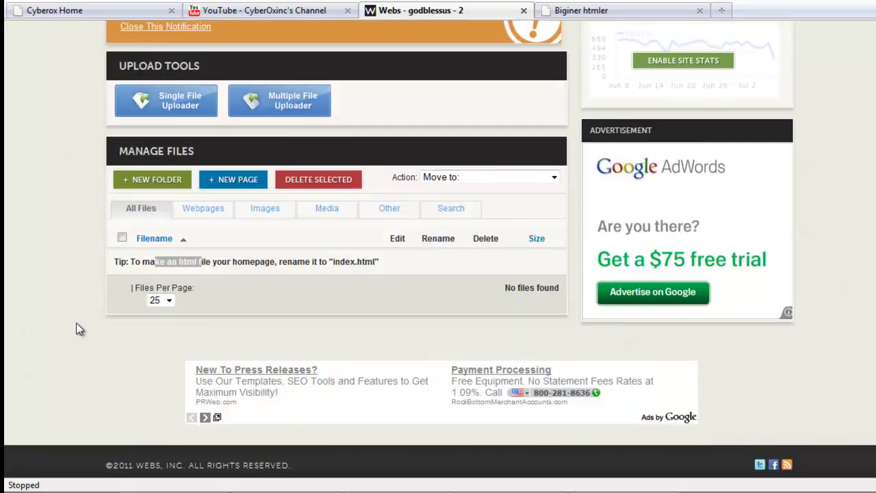
left_click(205, 261)
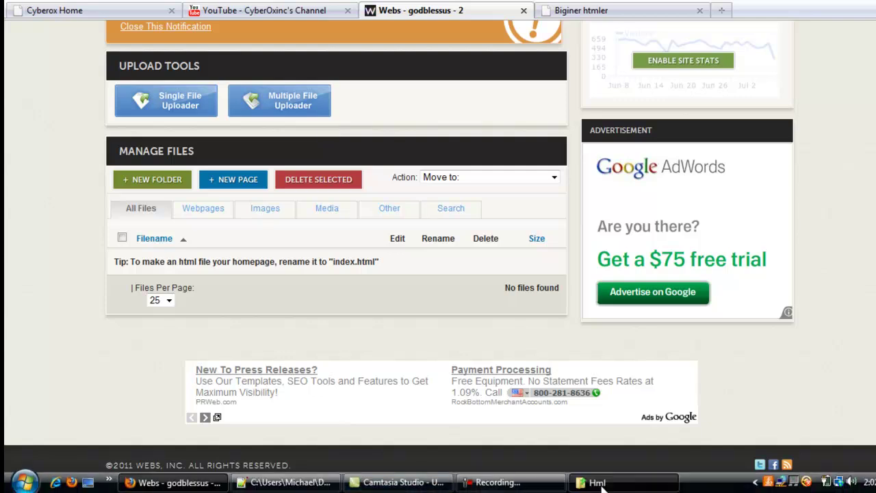
left_click(617, 483)
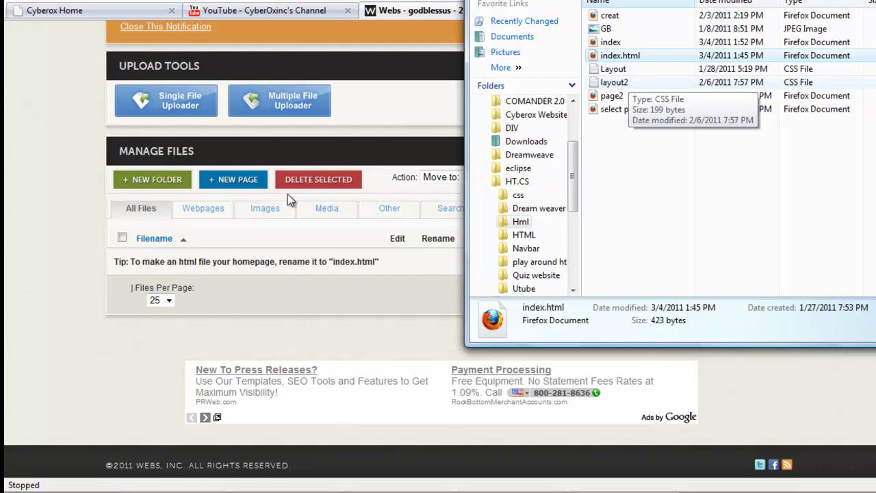
left_click(209, 234)
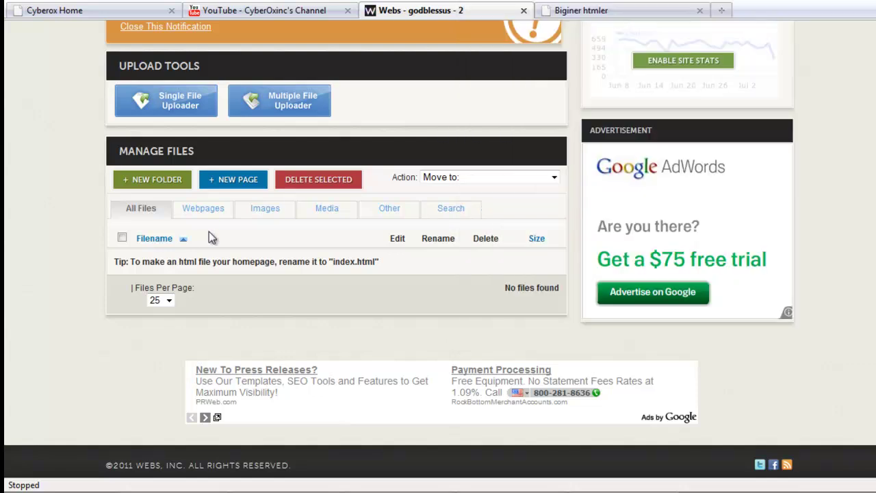
left_click_drag(135, 246, 100, 252)
left_click(45, 226)
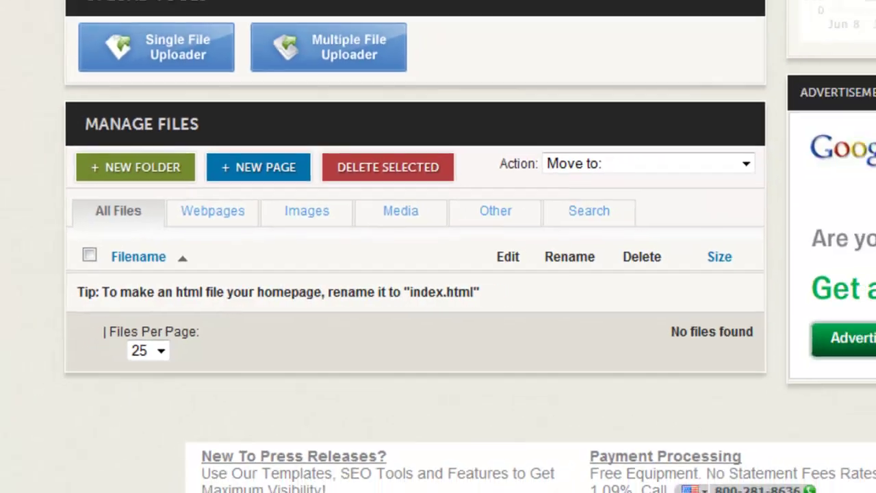
Step: View the self-made Biginer htmler page and its Page2 link, and return to the Webs site manager
left_click(724, 12)
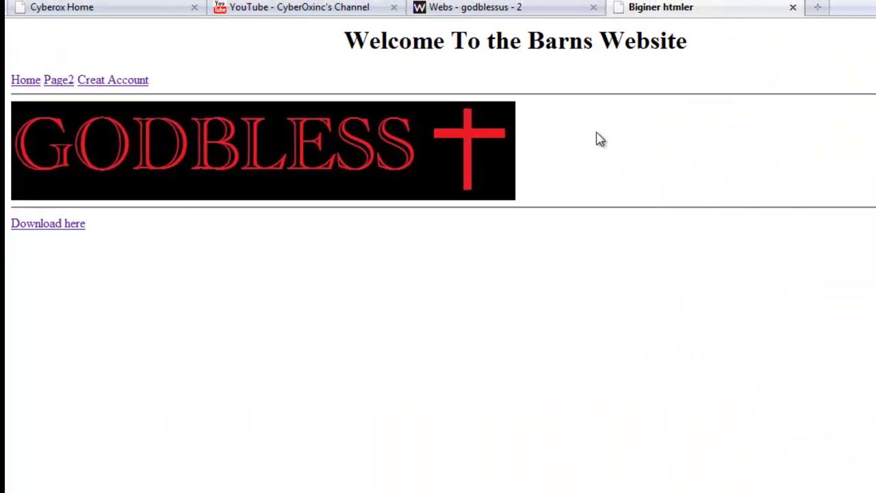
left_click(58, 81)
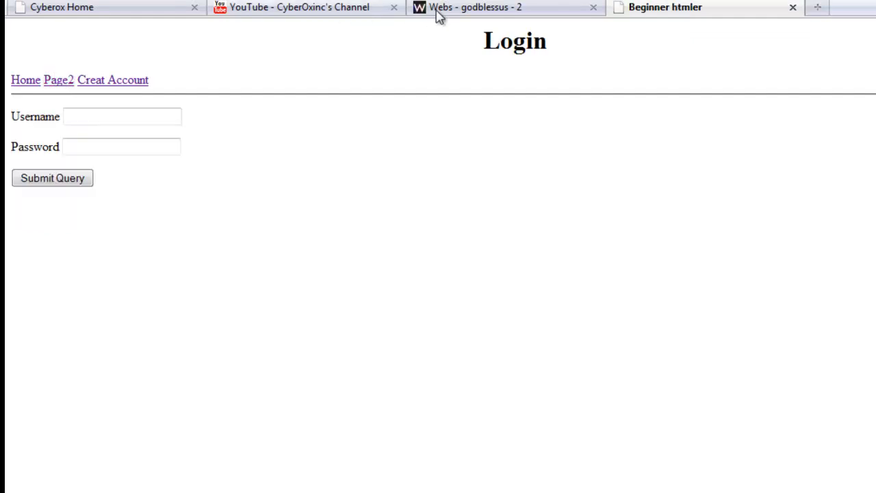
left_click(465, 10)
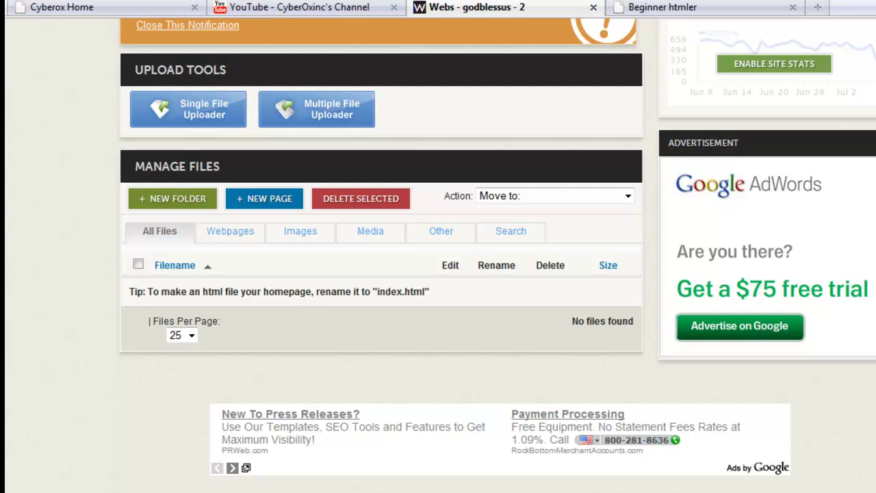
key("F10")
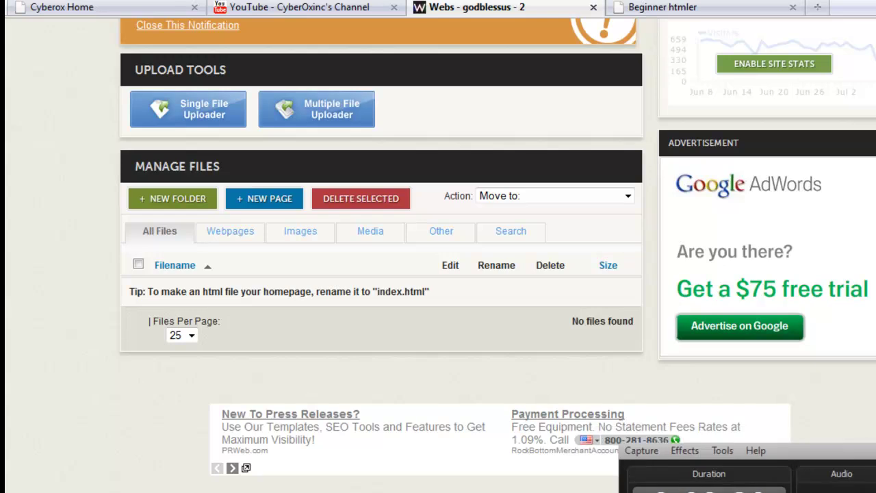
key("F9")
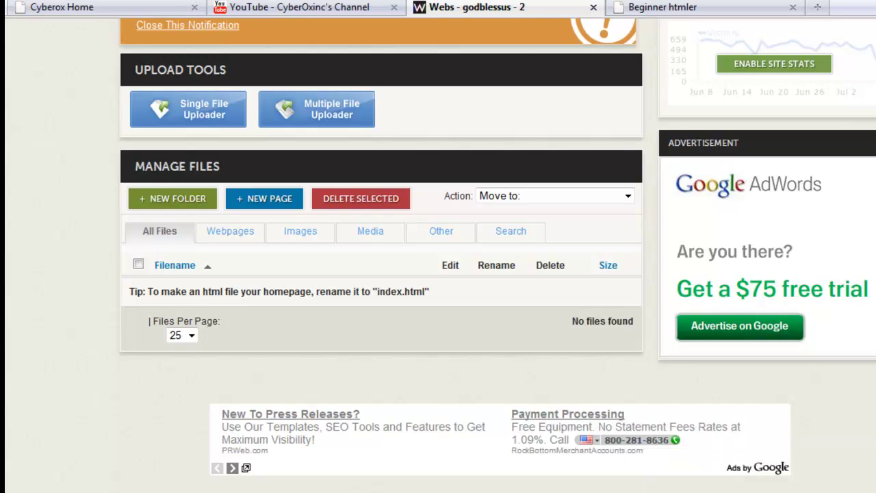
Step: Look over all the files in the Hml folder and the account restrictions notice in the Webs site manager
key("alt+Tab")
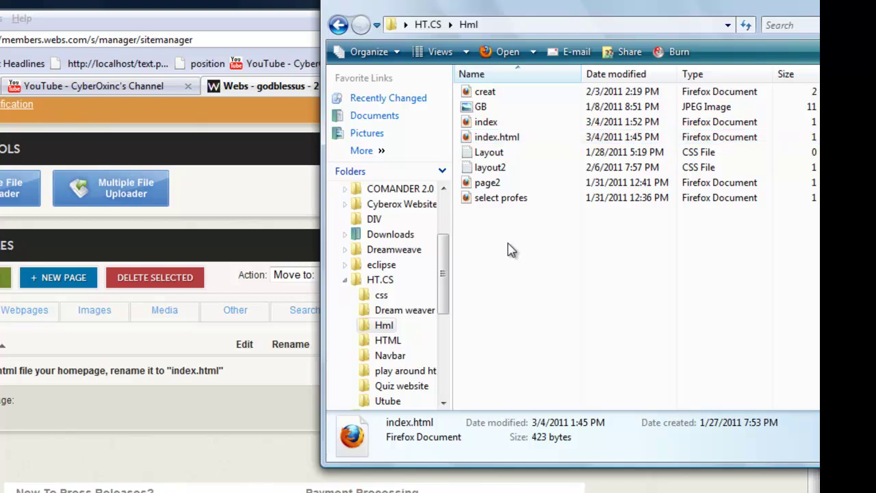
left_click(512, 249)
left_click_drag(509, 243, 460, 83)
left_click_drag(512, 179, 523, 307)
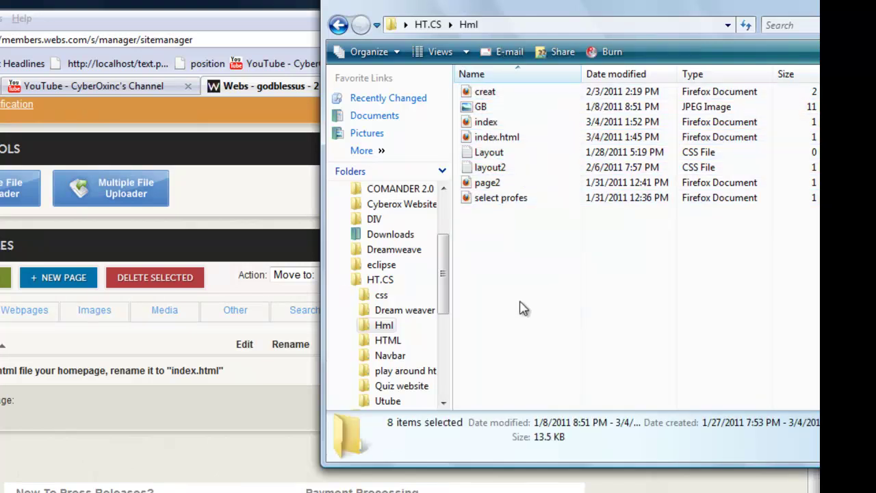
left_click(522, 308)
left_click(131, 361)
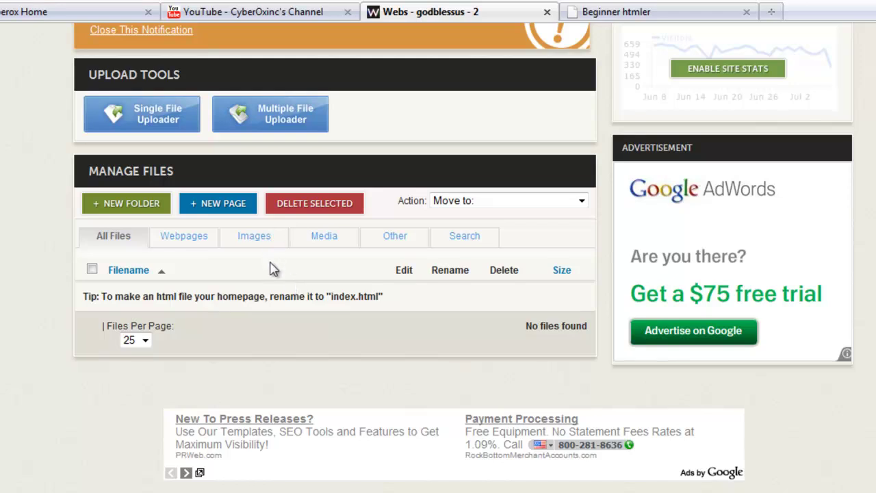
scroll(272, 269, "up", 5)
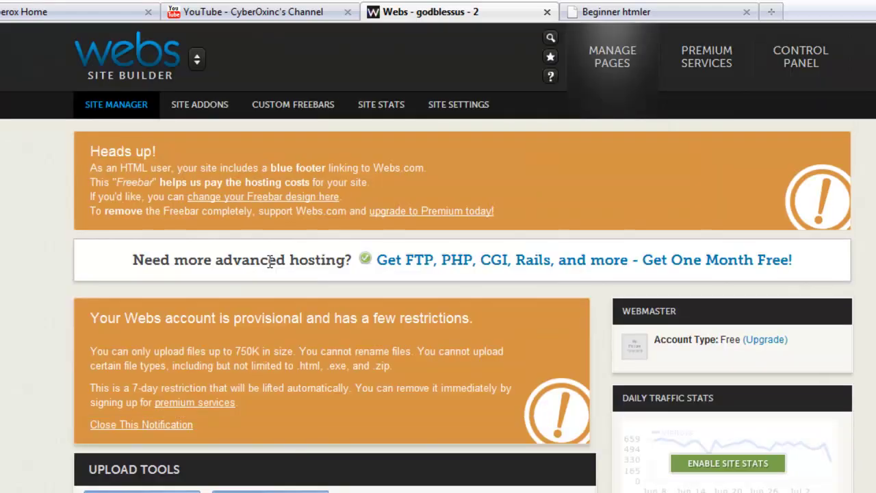
scroll(271, 262, "down", 3)
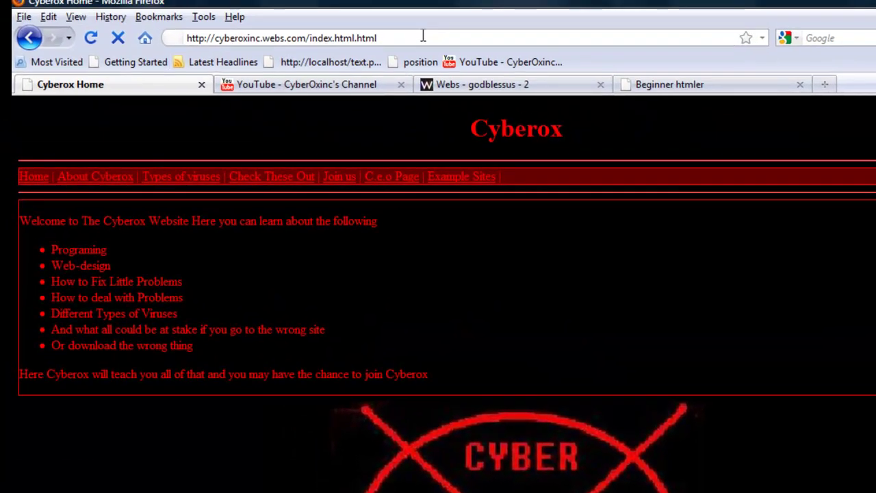
left_click_drag(376, 39, 173, 38)
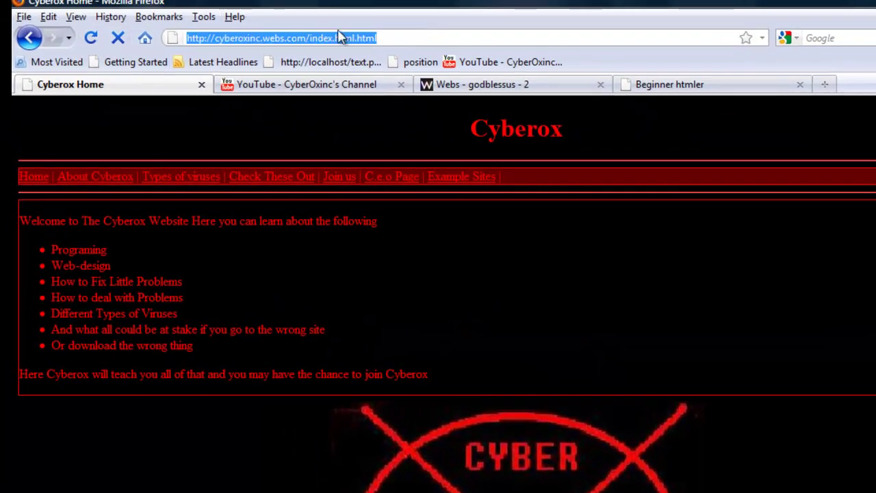
left_click(388, 38)
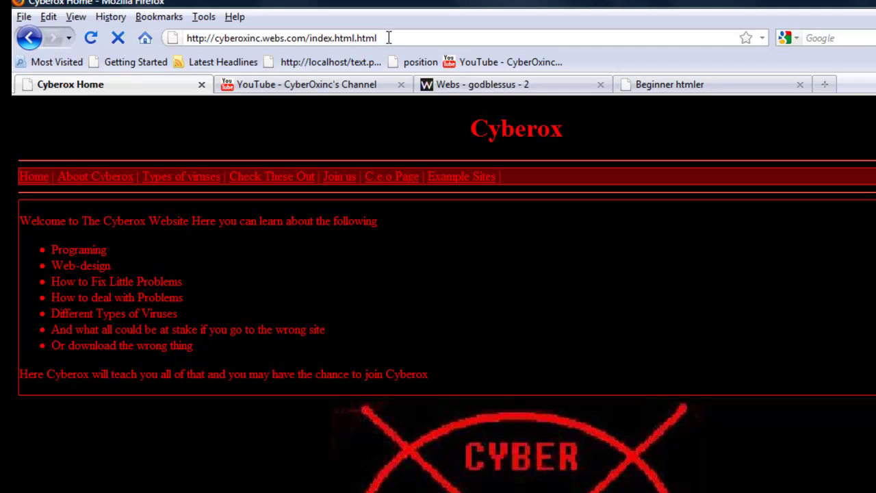
left_click_drag(388, 39, 130, 52)
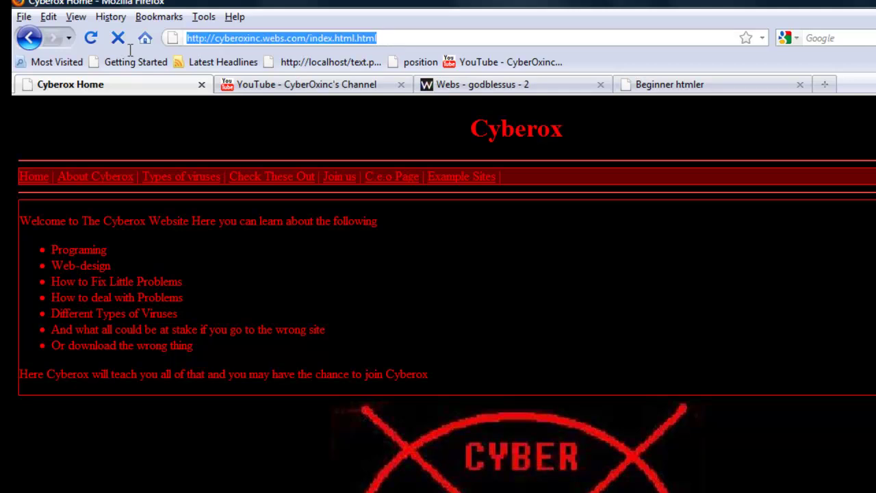
left_click(420, 234)
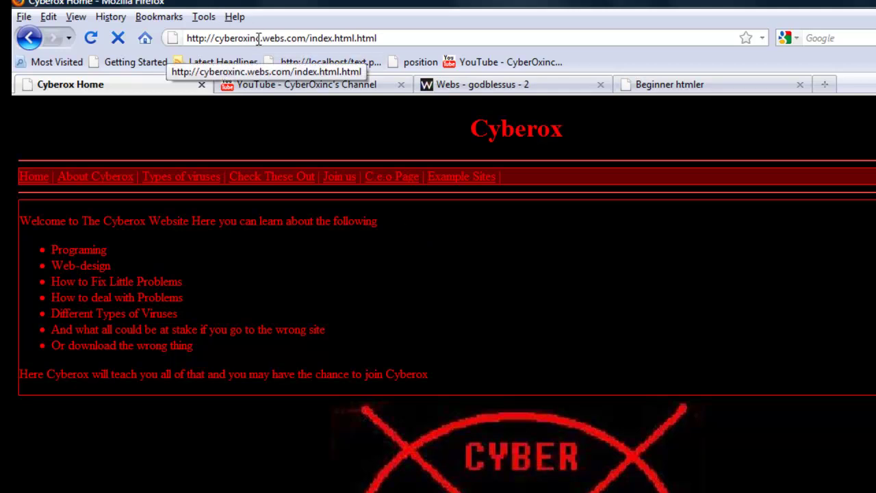
left_click_drag(261, 38, 298, 37)
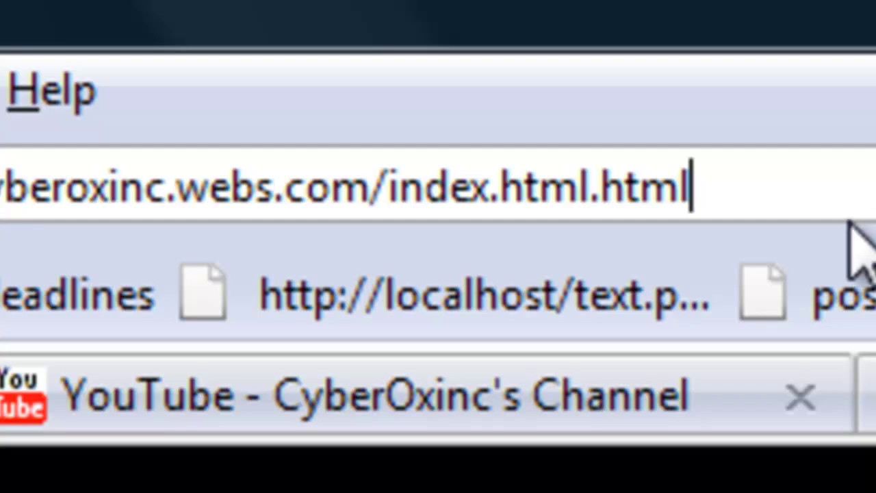
left_click_drag(849, 192, 2, 206)
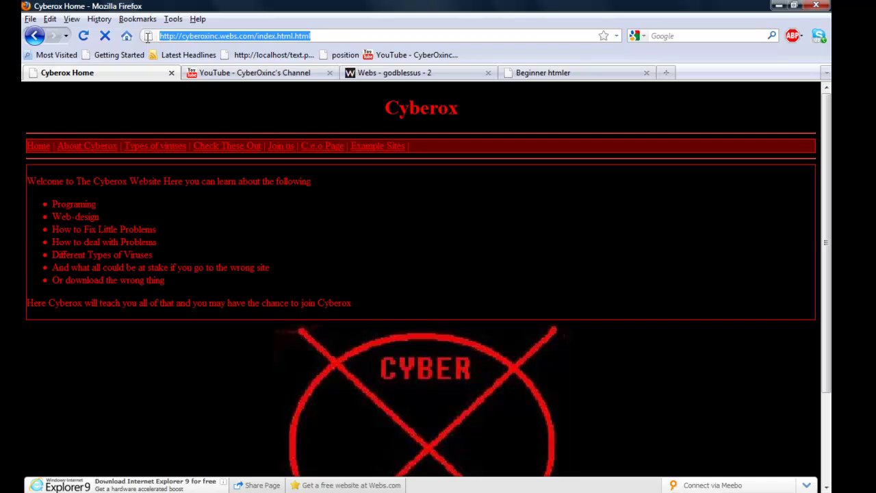
left_click(248, 132)
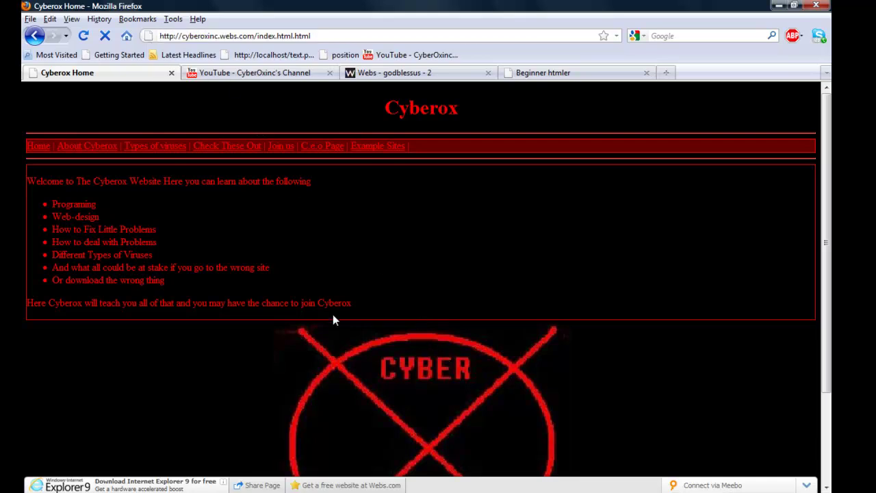
Step: Open the Join us page of the Cyberox site and read through it down to the application form image
left_click(285, 148)
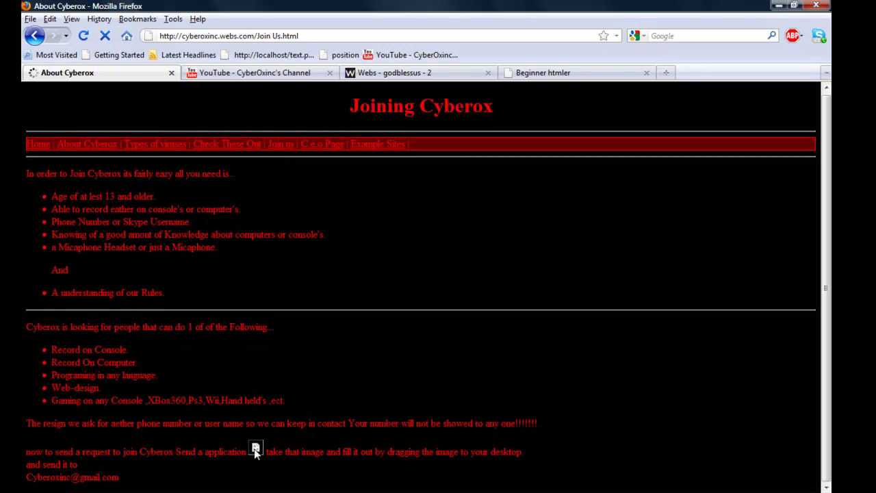
scroll(331, 445, "down", 10)
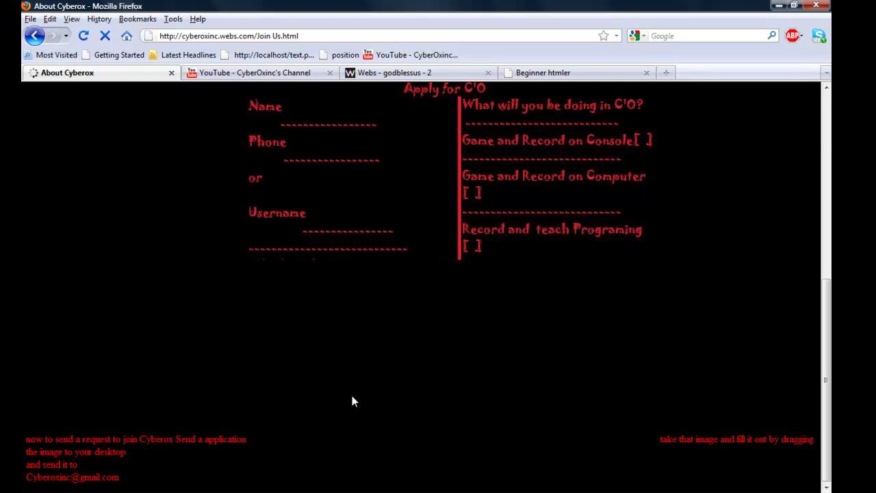
scroll(354, 402, "down", 5)
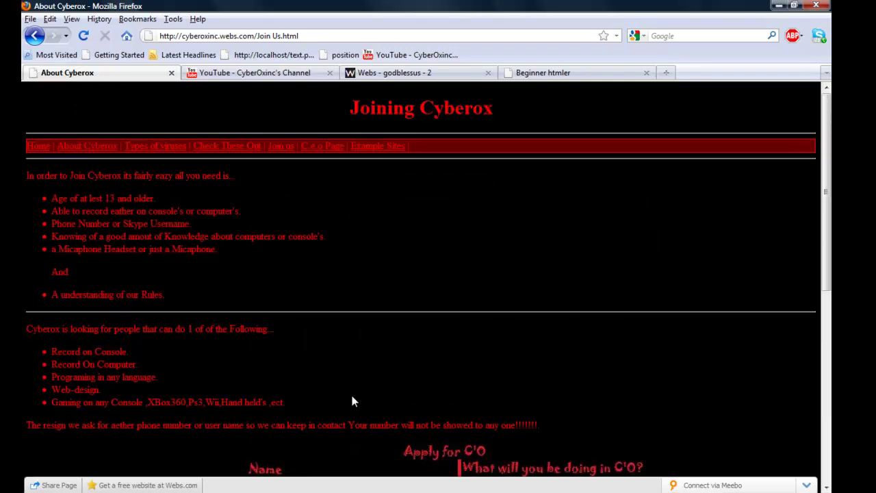
scroll(335, 373, "down", 7)
scroll(336, 373, "up", 7)
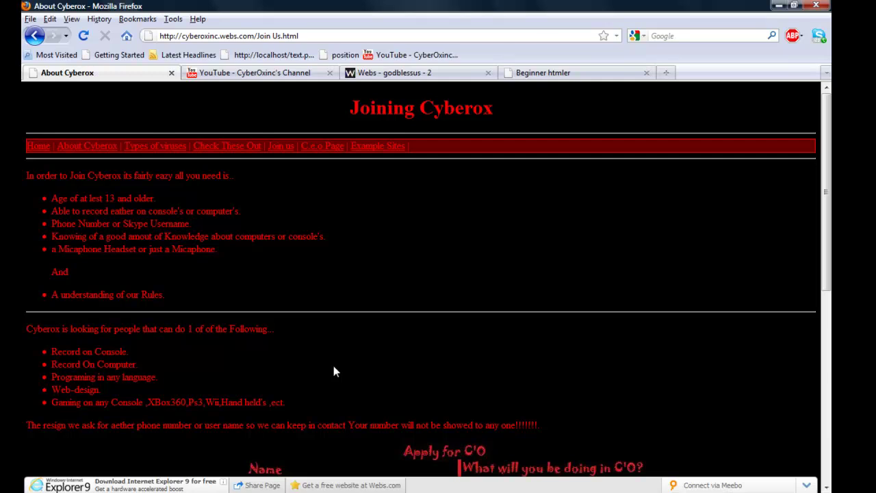
Step: Return to the Webs site manager and open the dashboard's list of created sites
left_click(406, 73)
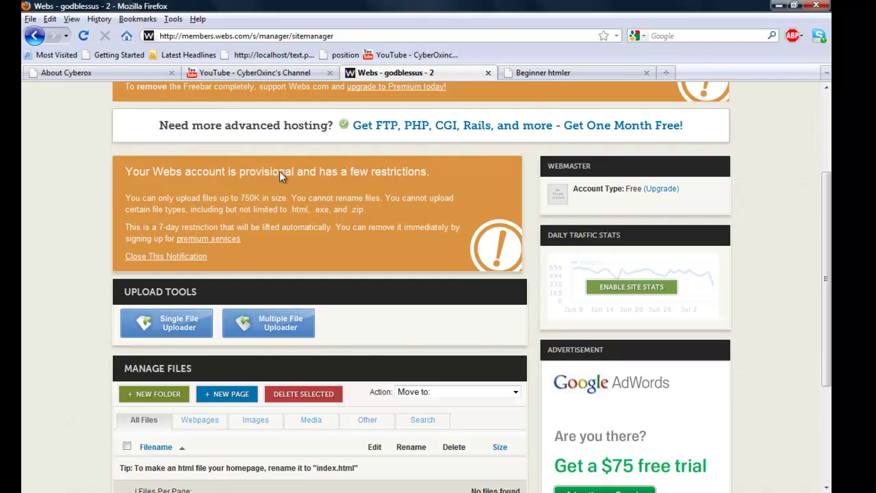
scroll(279, 173, "up", 4)
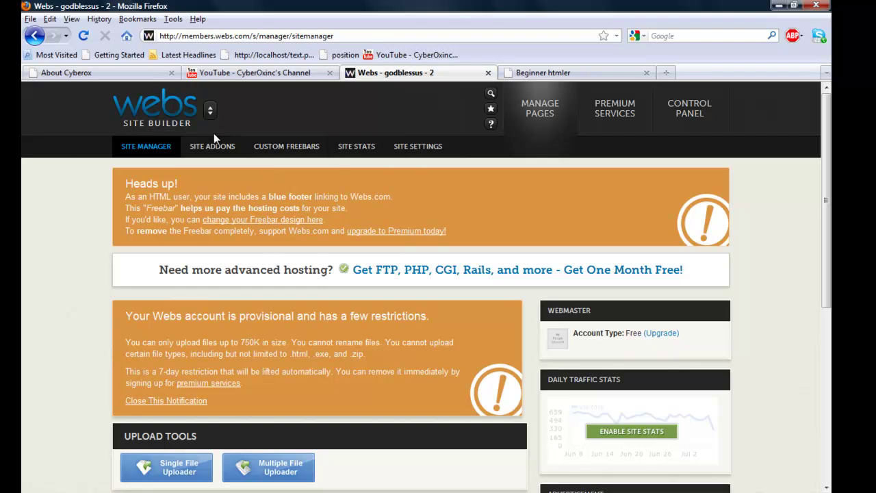
left_click(151, 106)
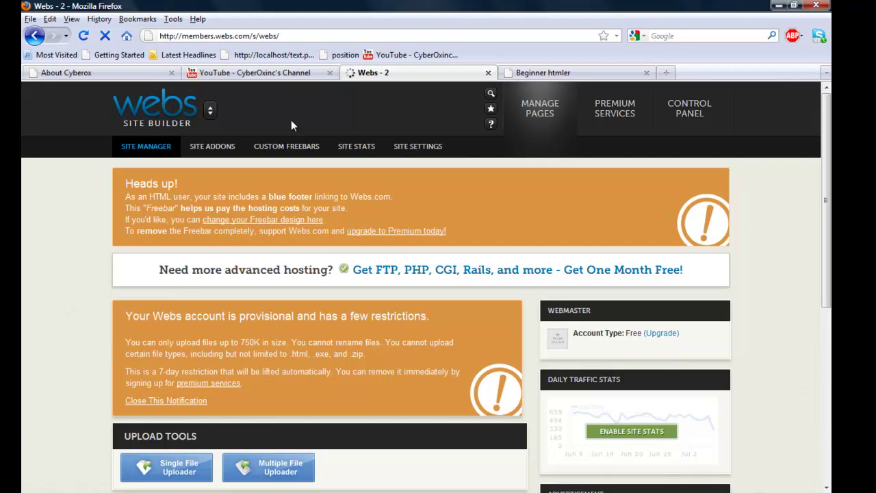
scroll(290, 126, "down", 5)
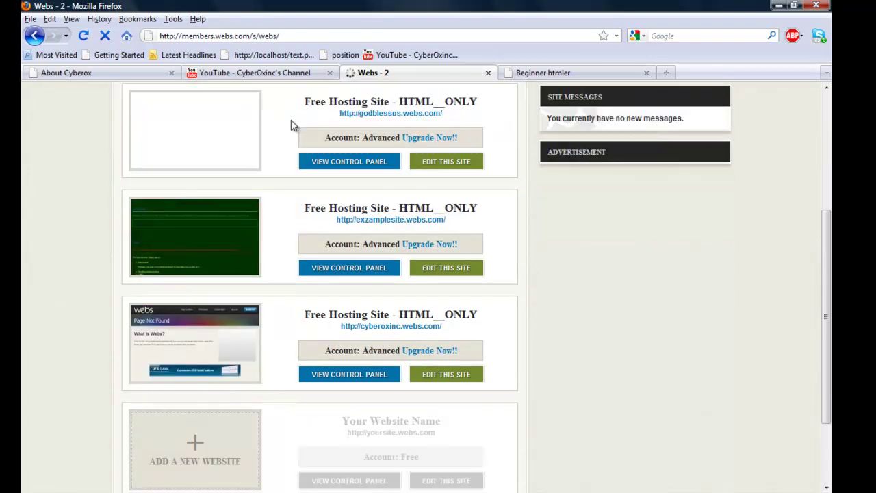
Step: Start deleting the godblessus.webs.com site, giving "Editing site is too slow" and "Too much downtime" as the reasons
left_click_drag(335, 121, 449, 118)
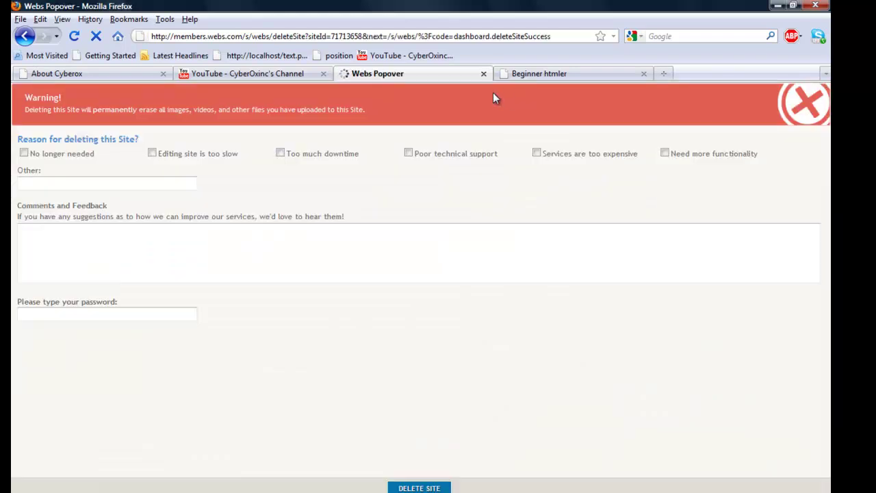
left_click(152, 154)
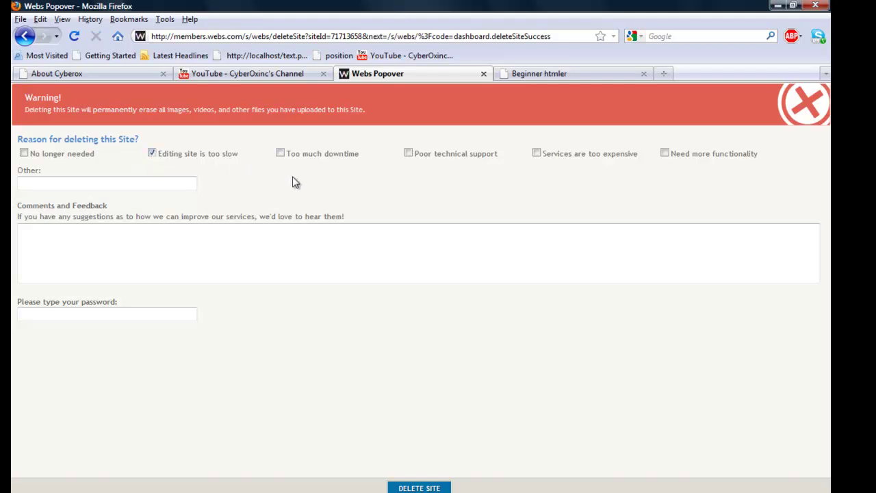
left_click(280, 153)
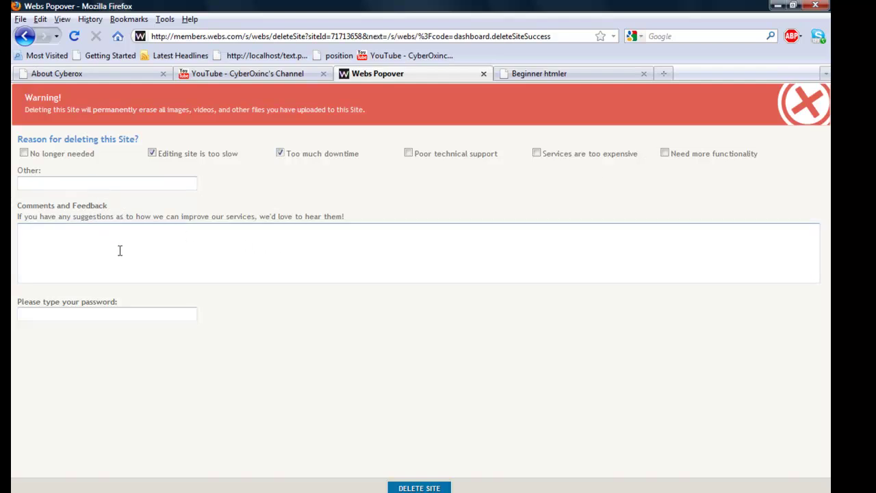
Step: Enter the account password to confirm deleting the site and check the remaining sites on the dashboard
left_click(125, 313)
type("••••")
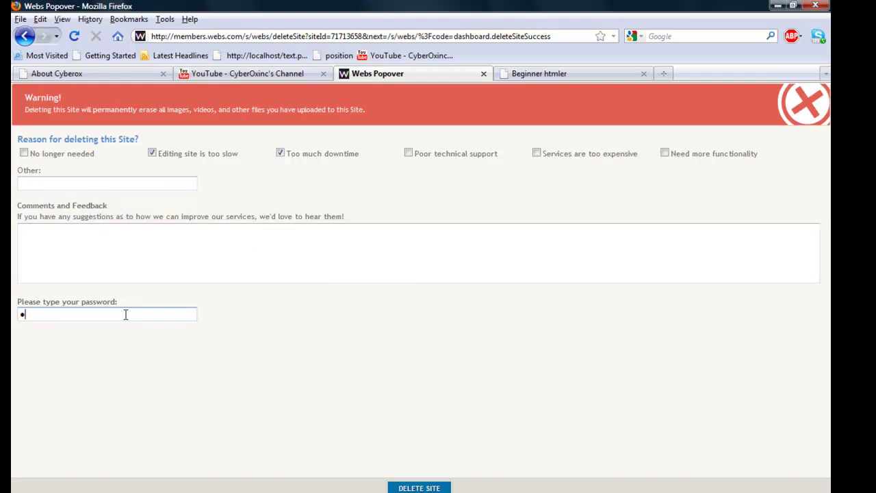
key("BackSpace")
key("BackSpace")
key("BackSpace")
key("BackSpace")
type("••••••••••")
left_click(408, 488)
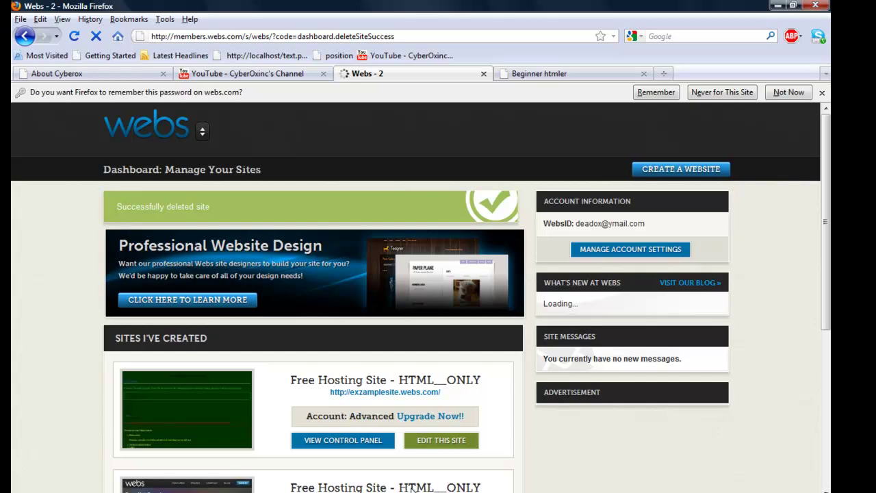
scroll(411, 487, "down", 2)
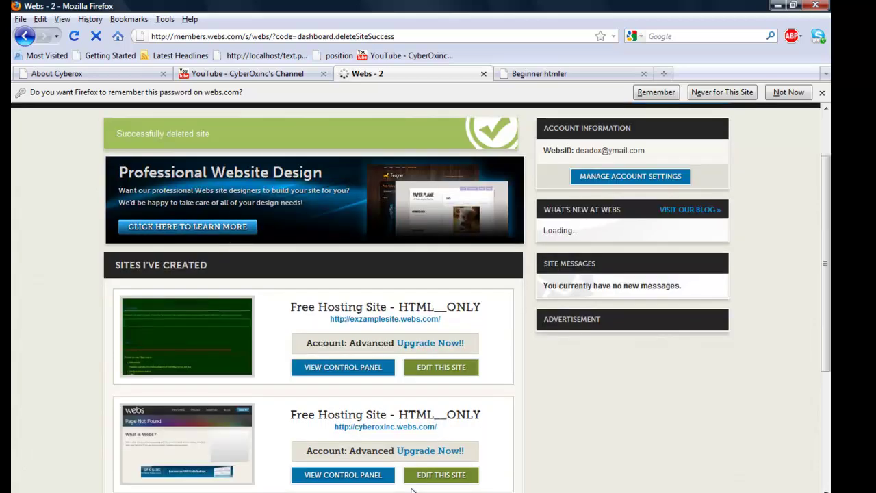
scroll(411, 487, "down", 2)
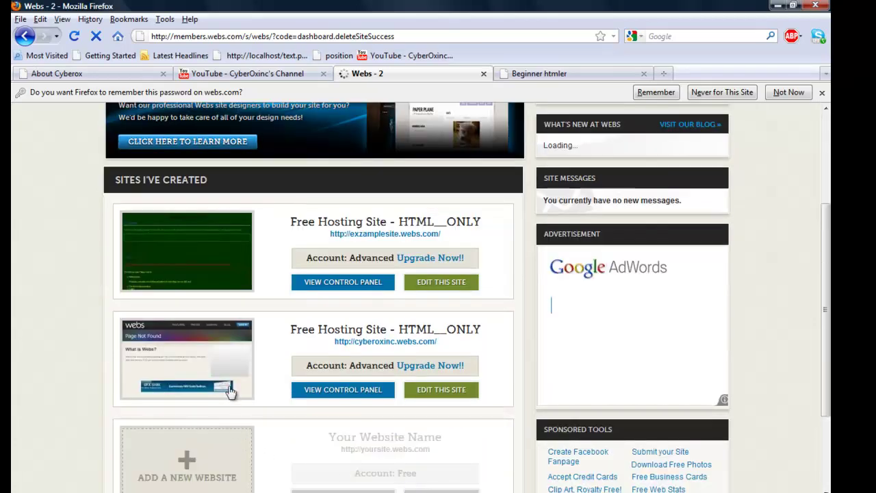